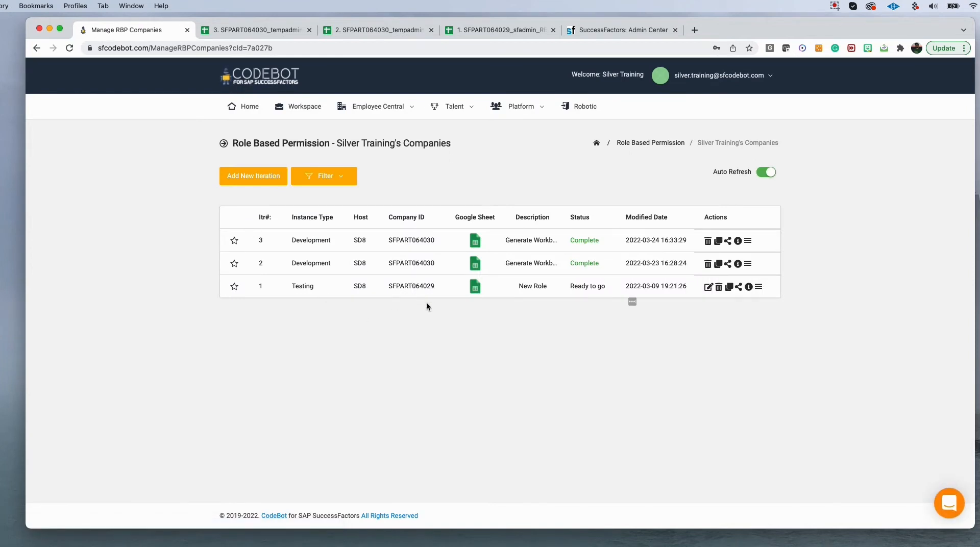
- Review the company IDs of the RBP iterations and look through the open workbooks and Admin Center tabs
left_click_drag(437, 287, 386, 286)
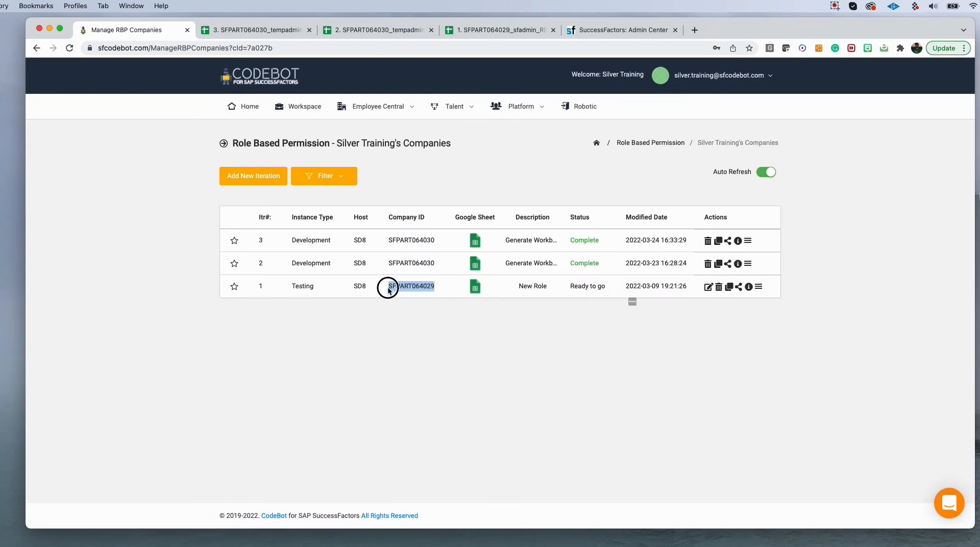
left_click_drag(435, 266, 377, 264)
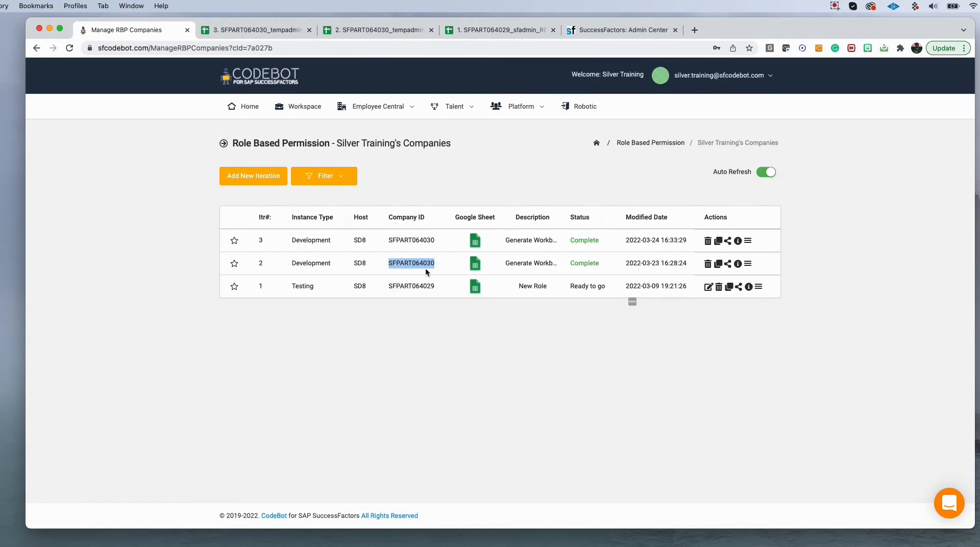
left_click(503, 33)
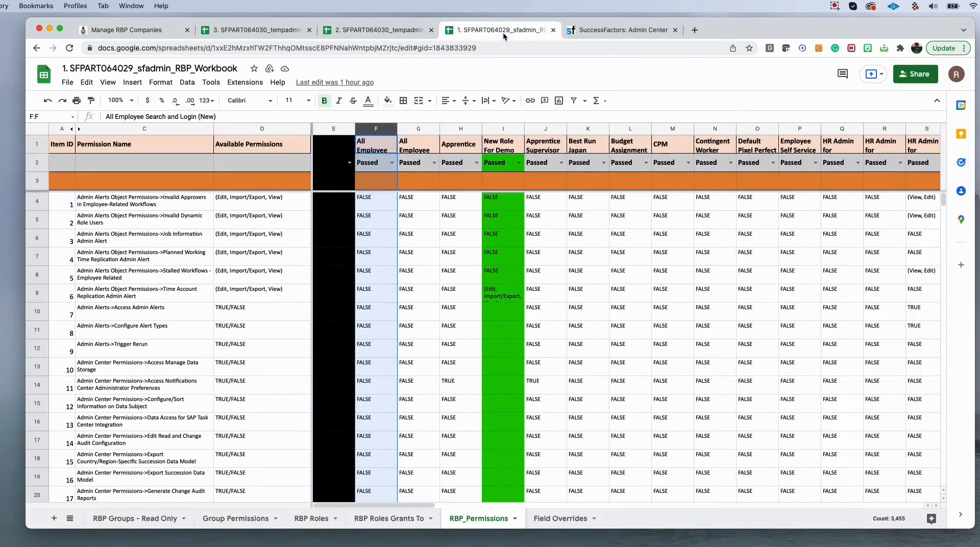
left_click(397, 34)
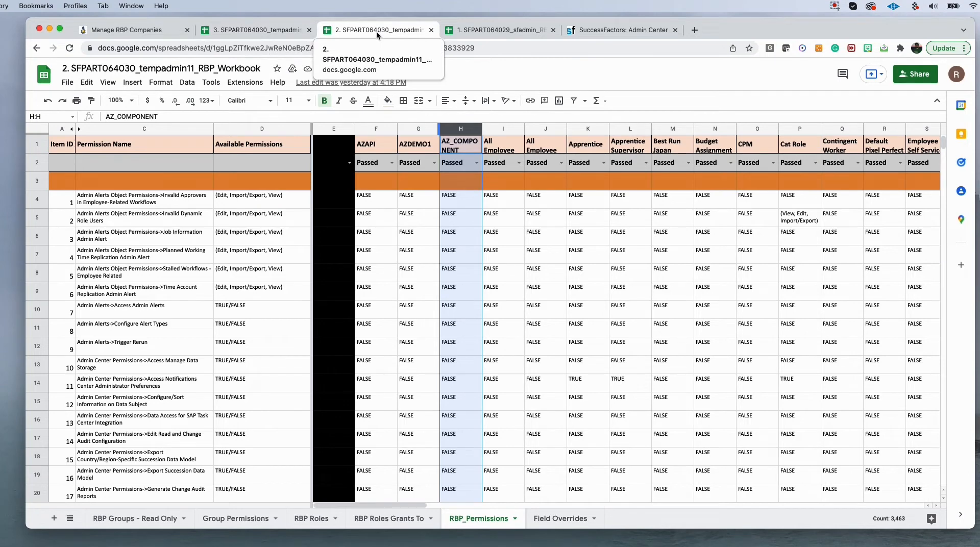
left_click(287, 31)
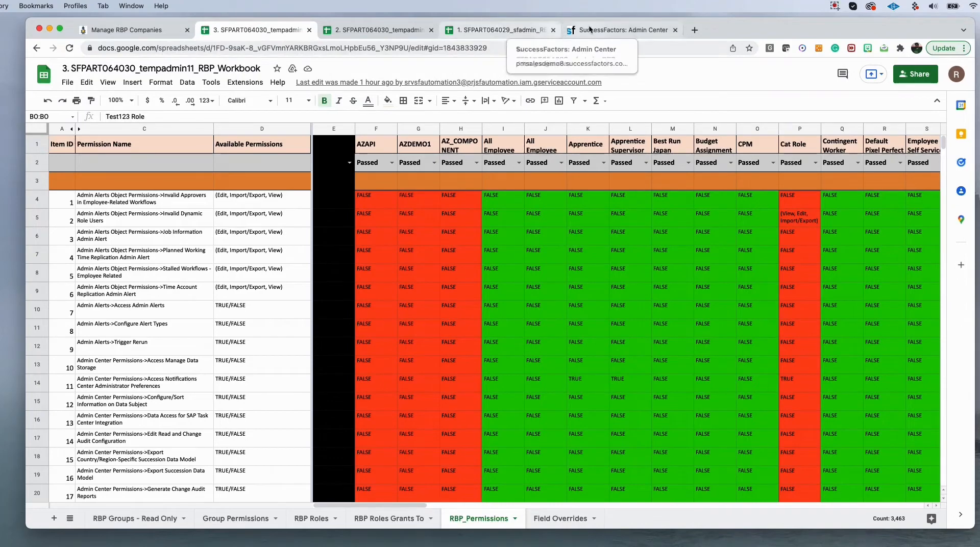
left_click(616, 29)
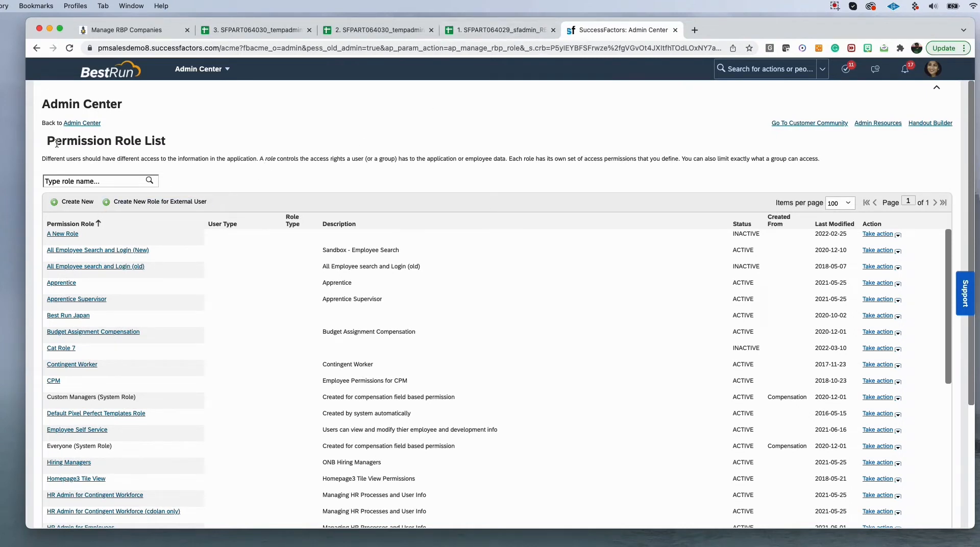
- Log out of the SuccessFactors Admin Center session
left_click_drag(47, 142, 189, 143)
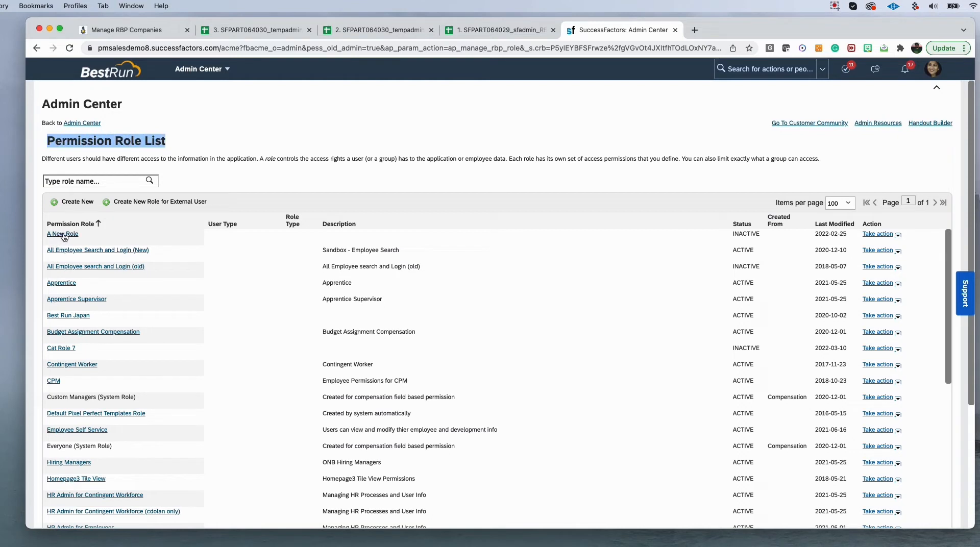
scroll(70, 220, "down", 1)
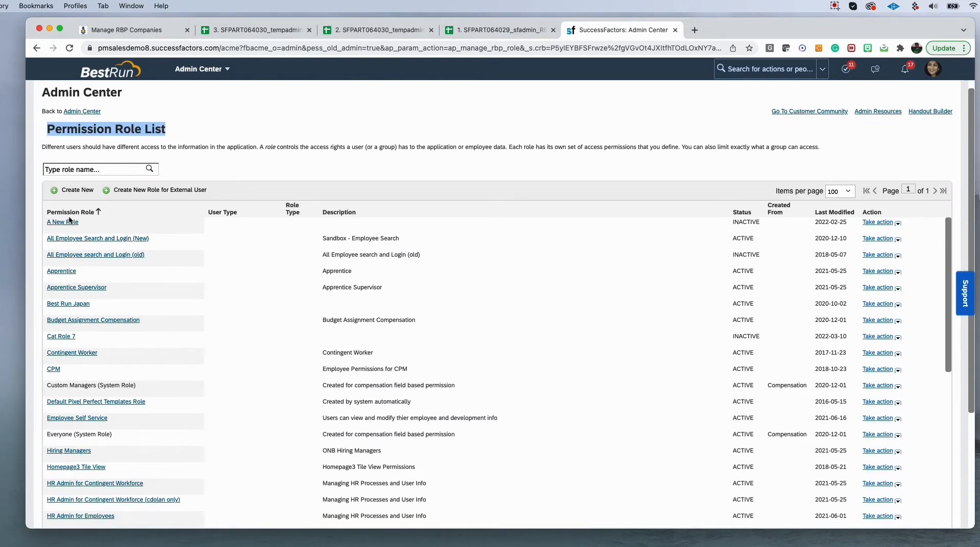
scroll(65, 296, "up", 1)
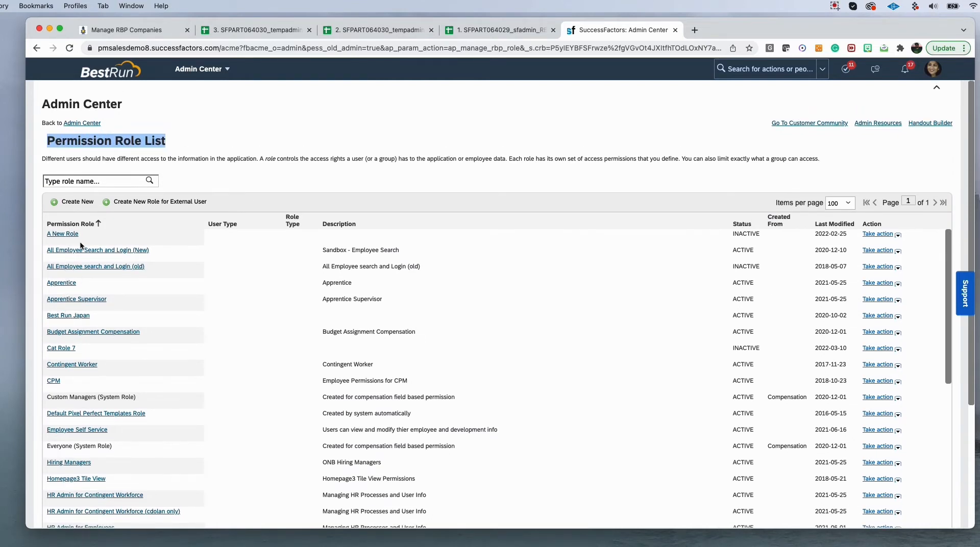
left_click(933, 68)
left_click(879, 192)
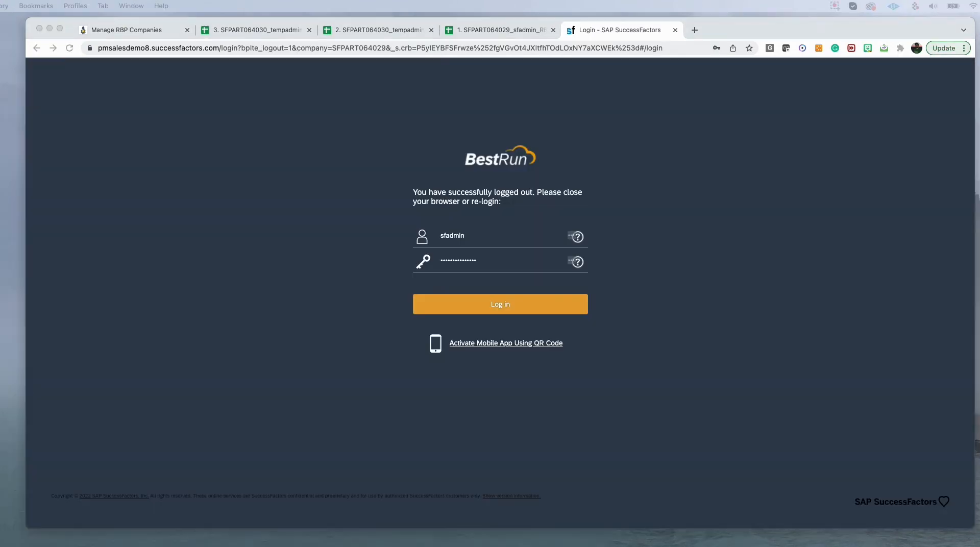
- Log in to the SFPART064030 instance and open Manage Permission Roles
left_click_drag(667, 7, 609, 31)
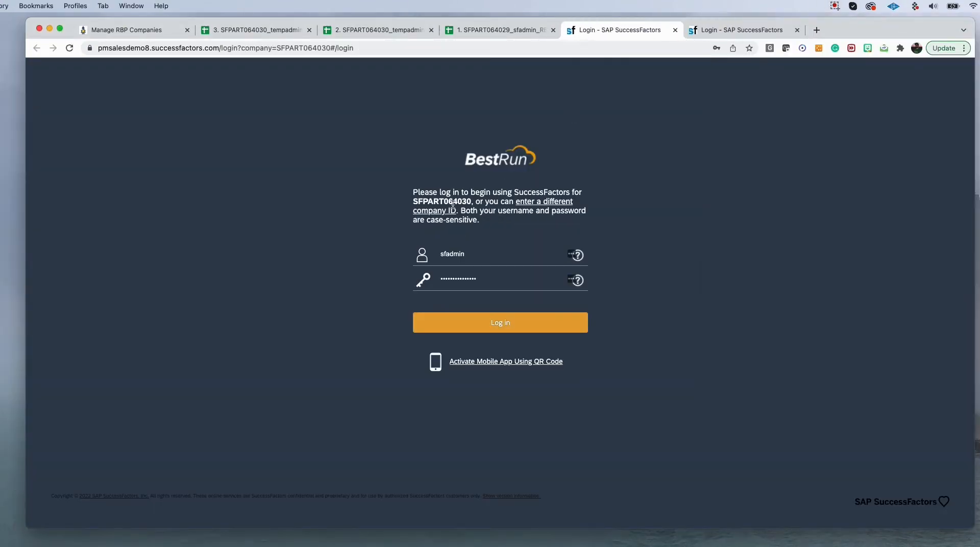
left_click(485, 322)
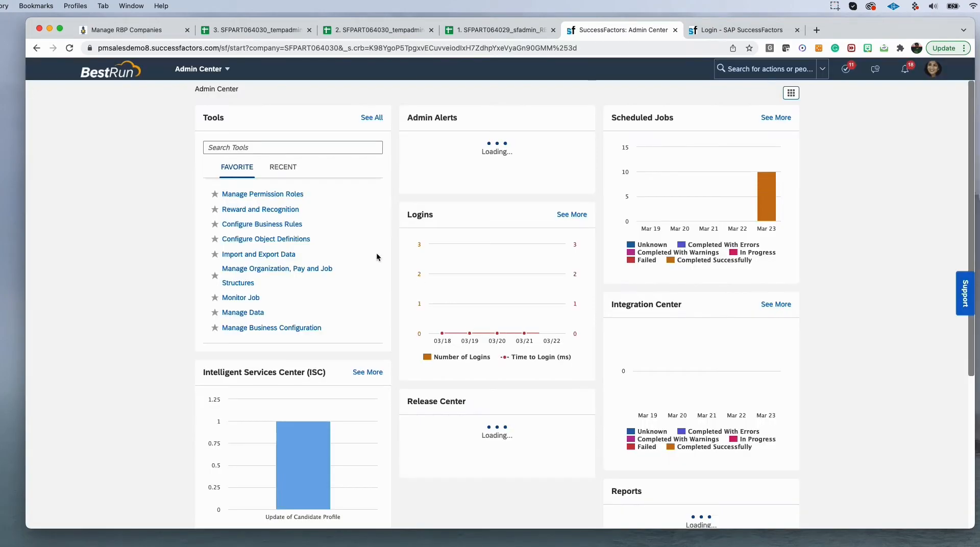
left_click(264, 197)
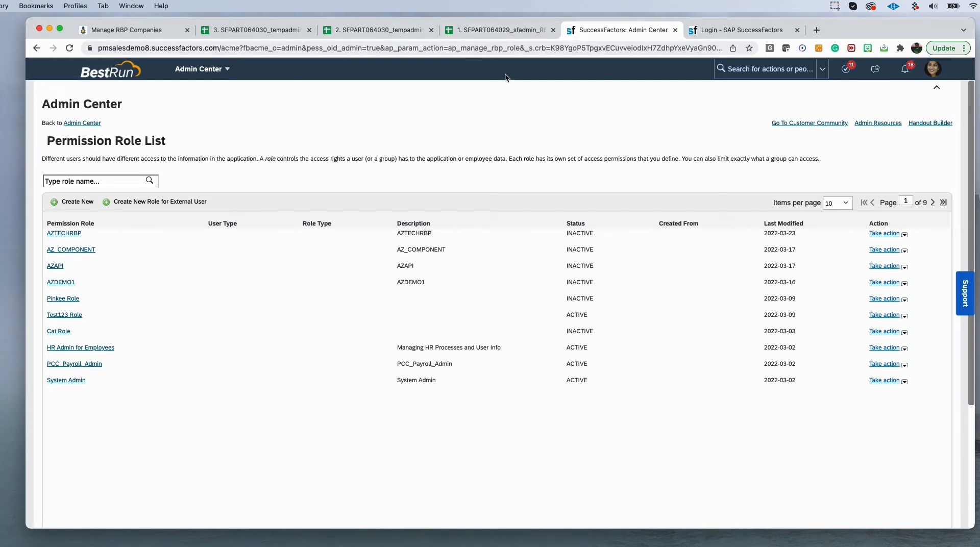
- Log out of the SFPART064030 instance and return to the CodeBot RBP companies list
left_click(932, 70)
left_click(885, 192)
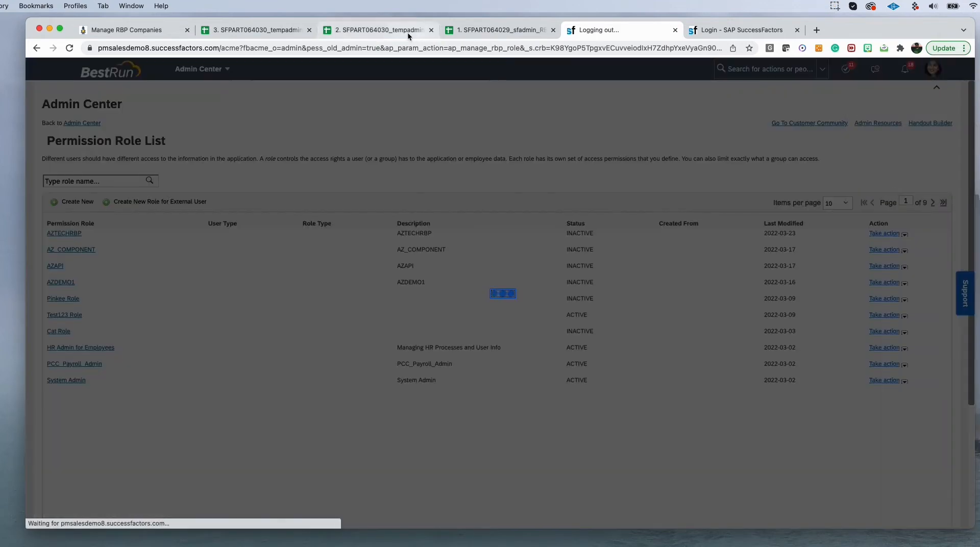
left_click(232, 32)
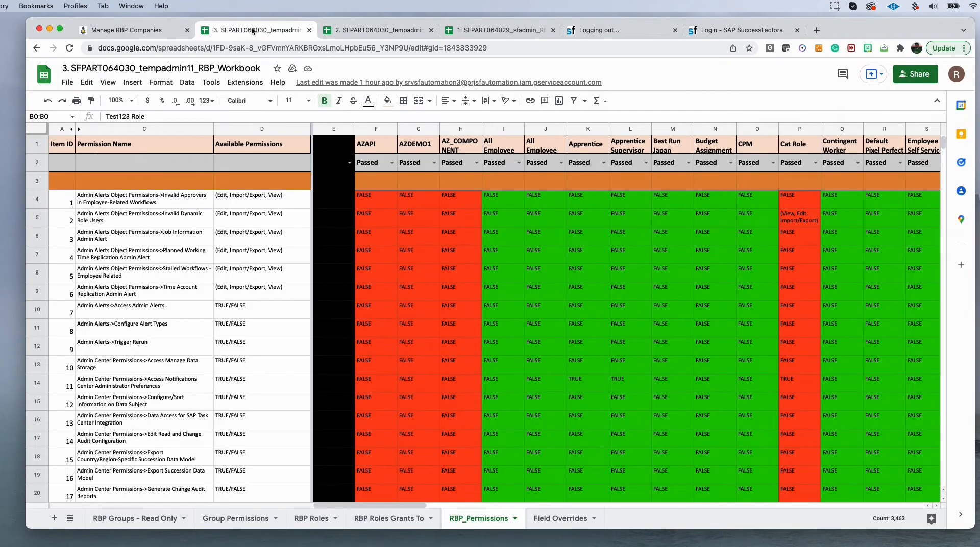
left_click(133, 30)
left_click(512, 331)
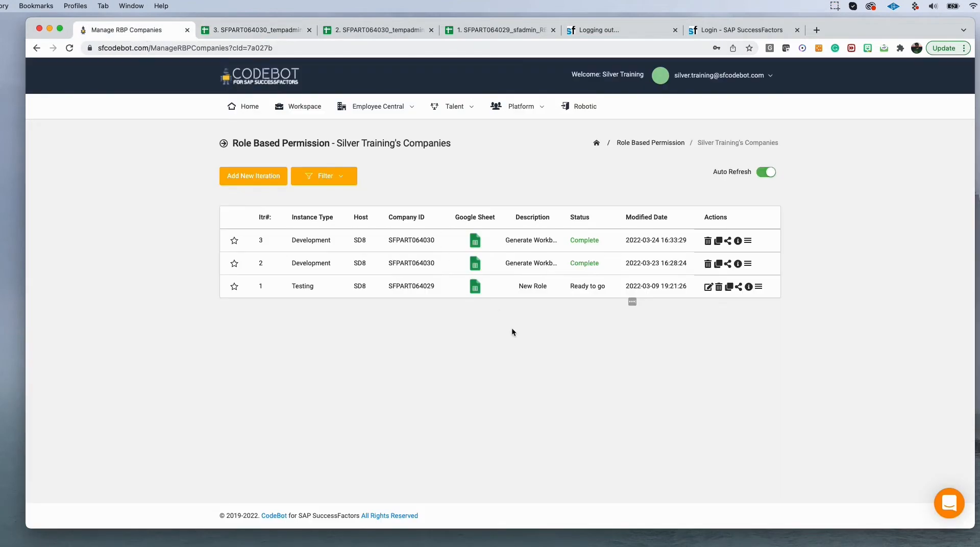
- Clone iteration 2 with its configuration and workbook as iteration 4 with instance type Development
left_click(718, 263)
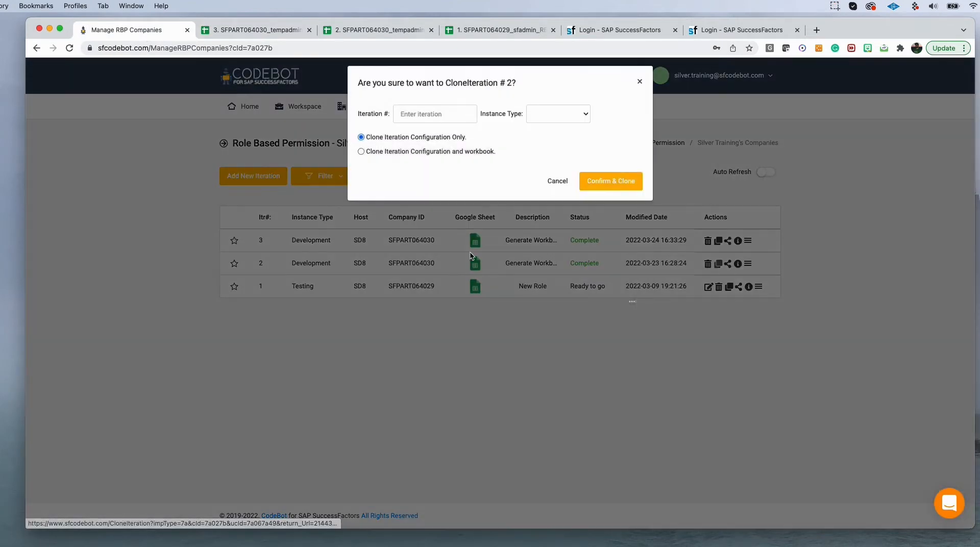
left_click(361, 158)
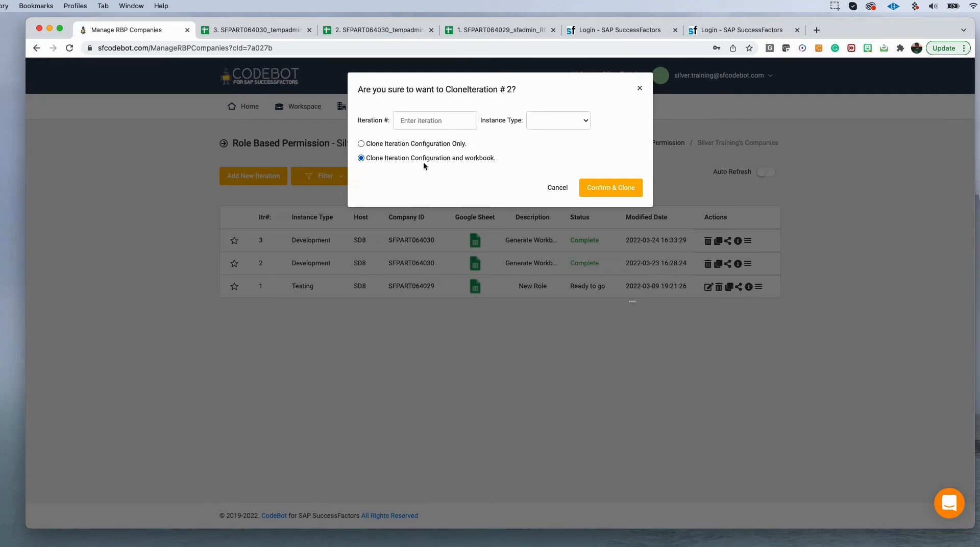
left_click(467, 121)
type("3")
left_click(590, 121)
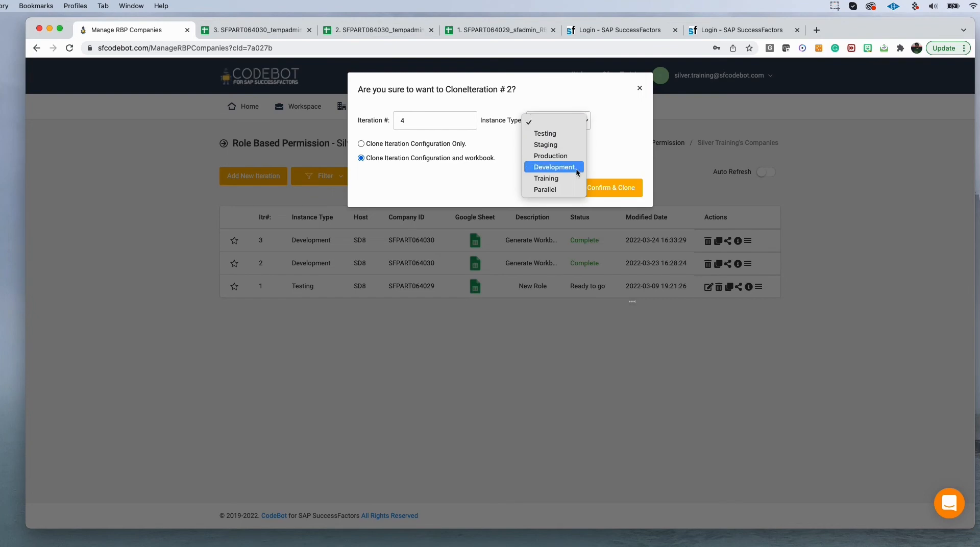
left_click(574, 168)
left_click(601, 188)
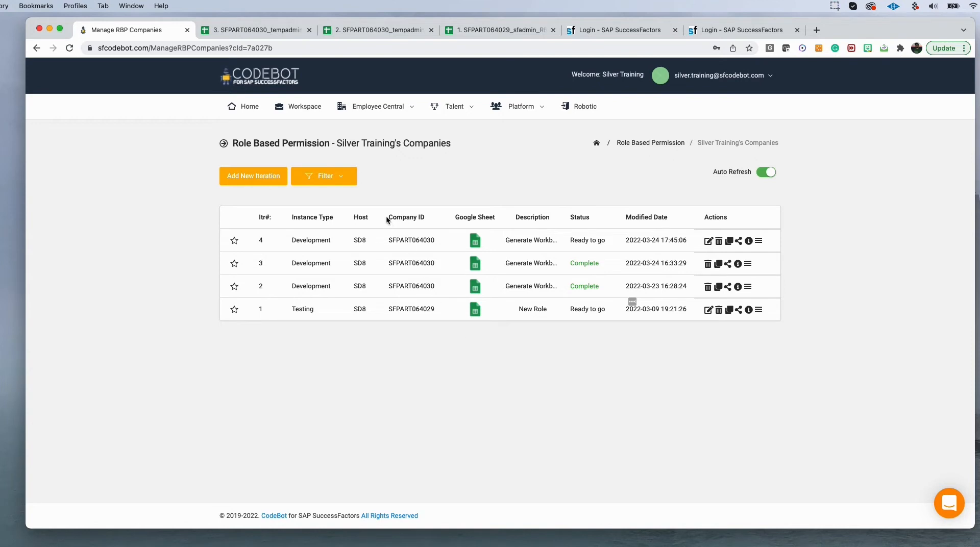
- Open iteration 4's Google Sheet workbook and dismiss the signed-in account notice
left_click_drag(386, 219, 437, 215)
left_click(475, 241)
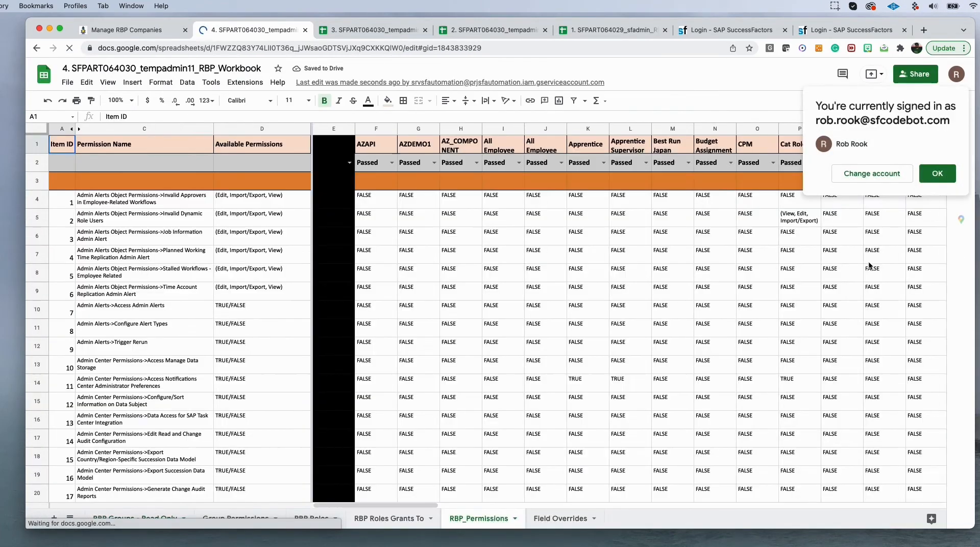
left_click(919, 181)
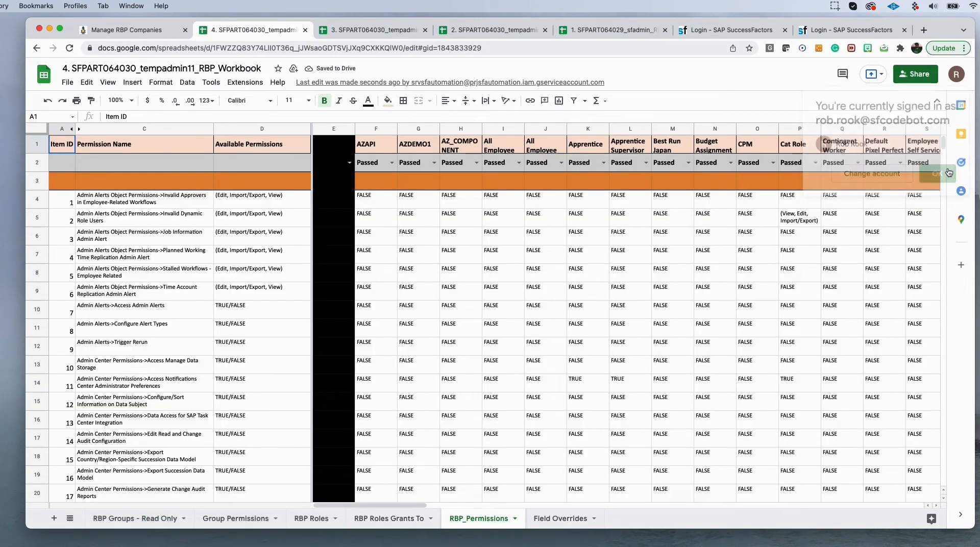
- Compare the AZAPI column between the iteration 4 and iteration 3 workbooks
left_click(376, 129)
left_click(380, 30)
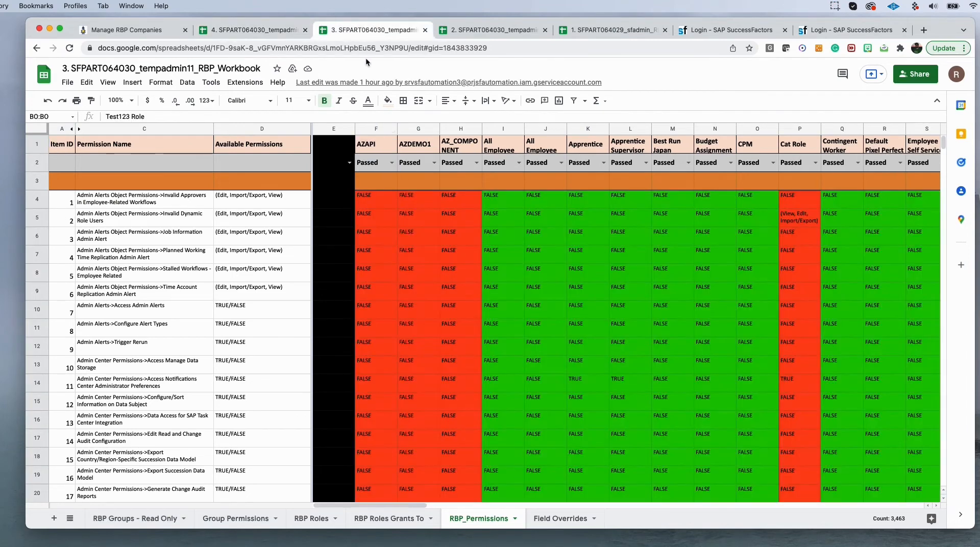
left_click(369, 132)
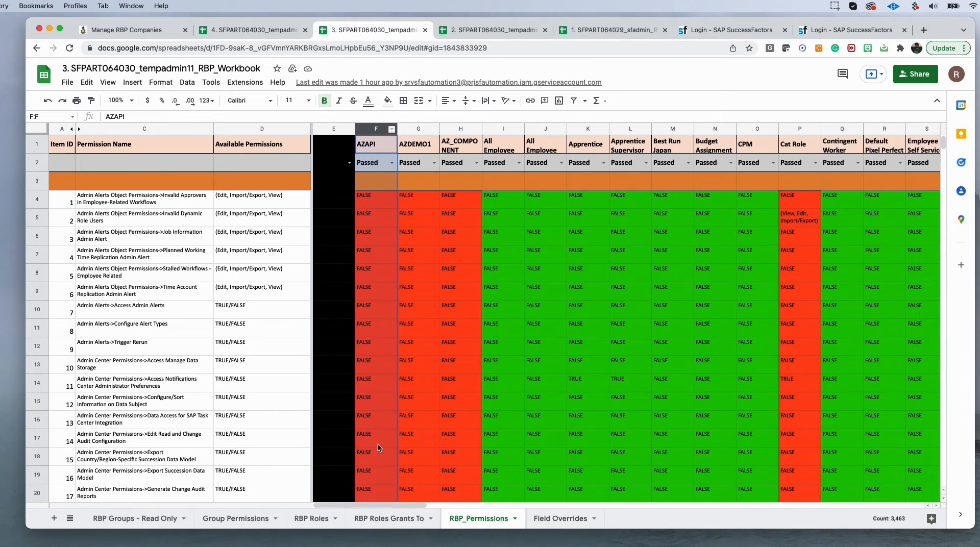
left_click(247, 33)
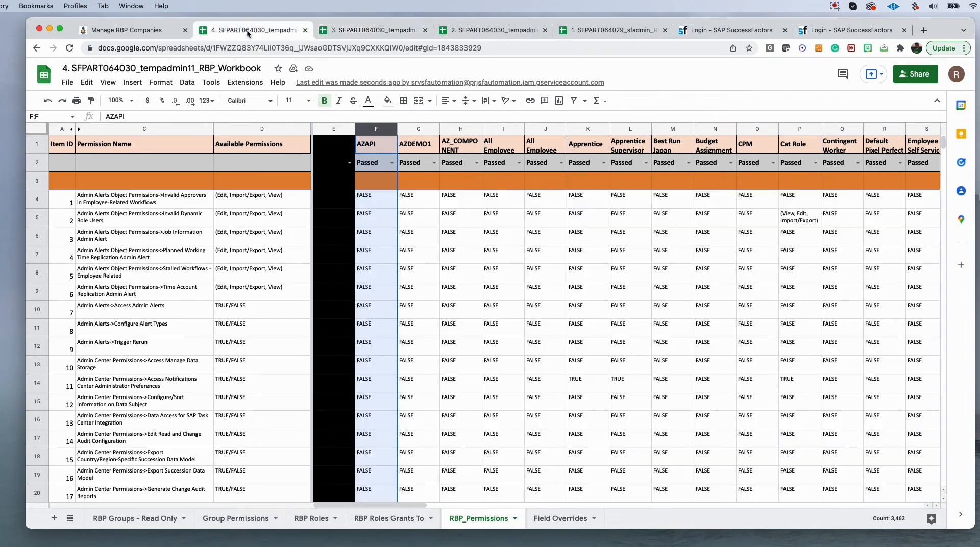
left_click(68, 70)
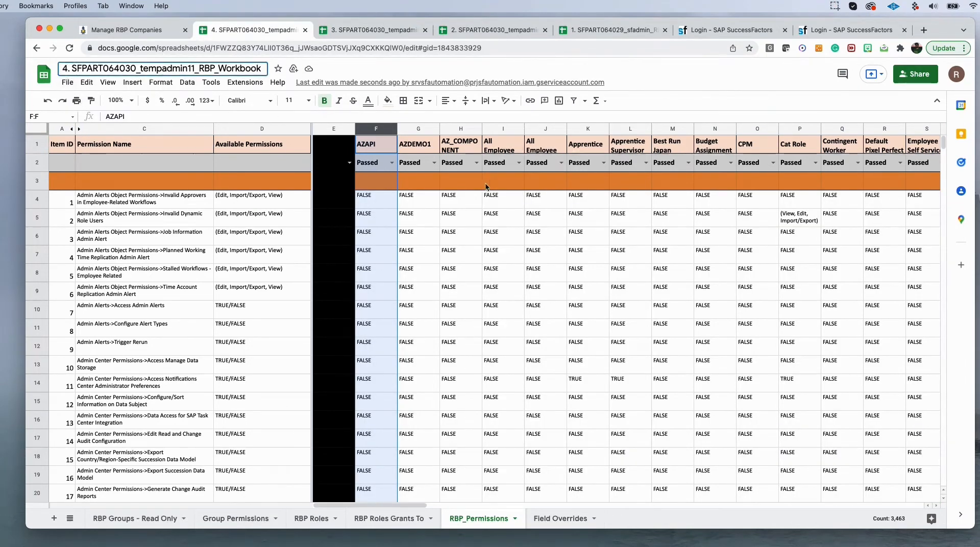
- Set the AZAPI role's status to Pending in iteration 4's workbook, then return to CodeBot
left_click(384, 163)
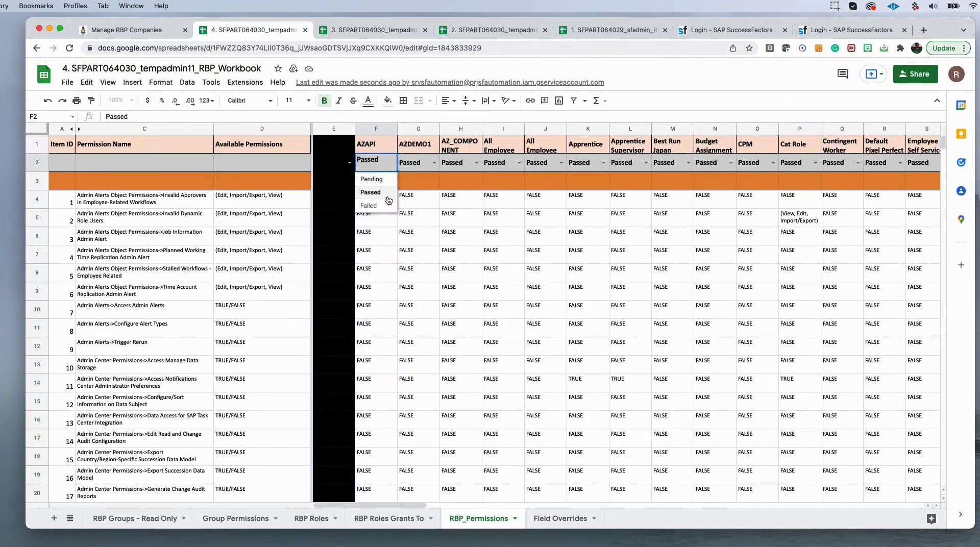
left_click(383, 185)
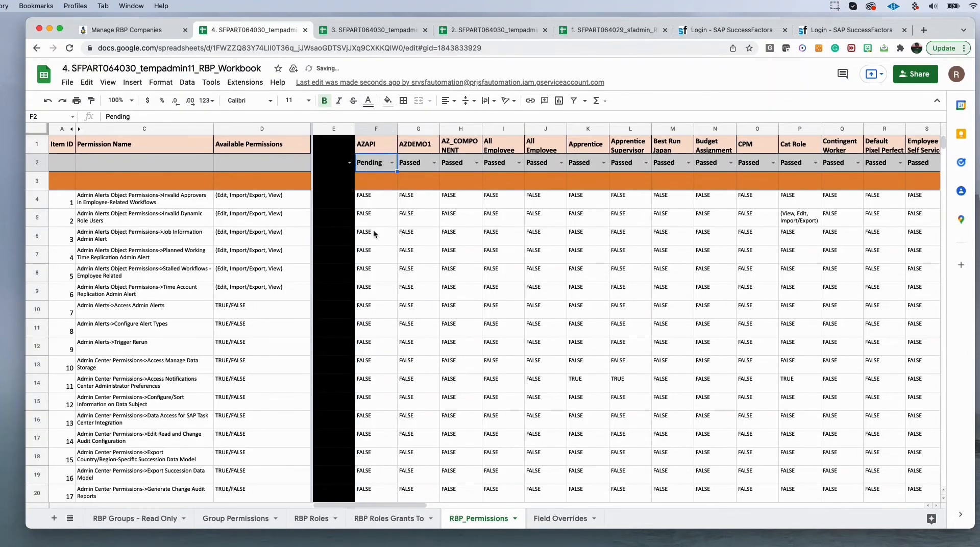
left_click(128, 30)
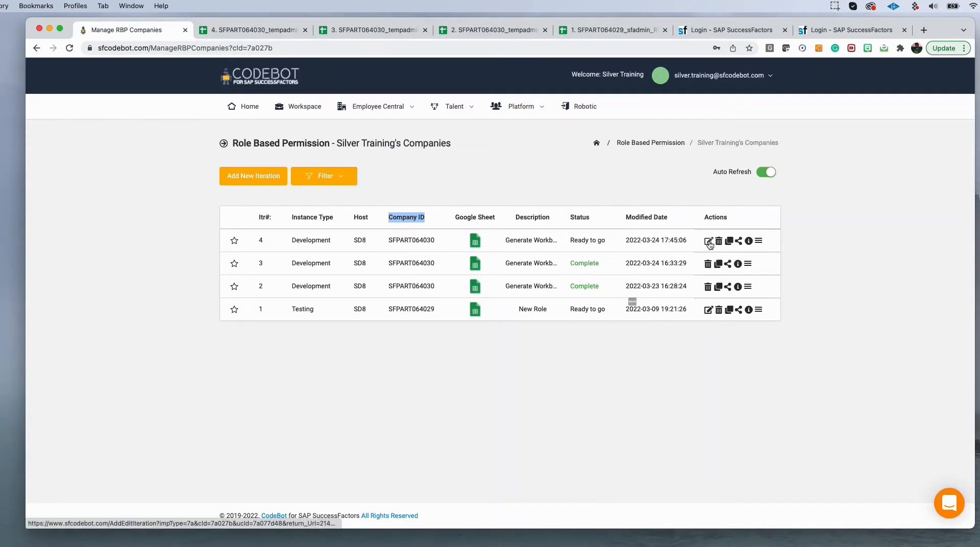
- Copy company ID SFPART064029 and paste it as iteration 4's Company ID in the Edit Iteration form
left_click_drag(436, 240, 369, 242)
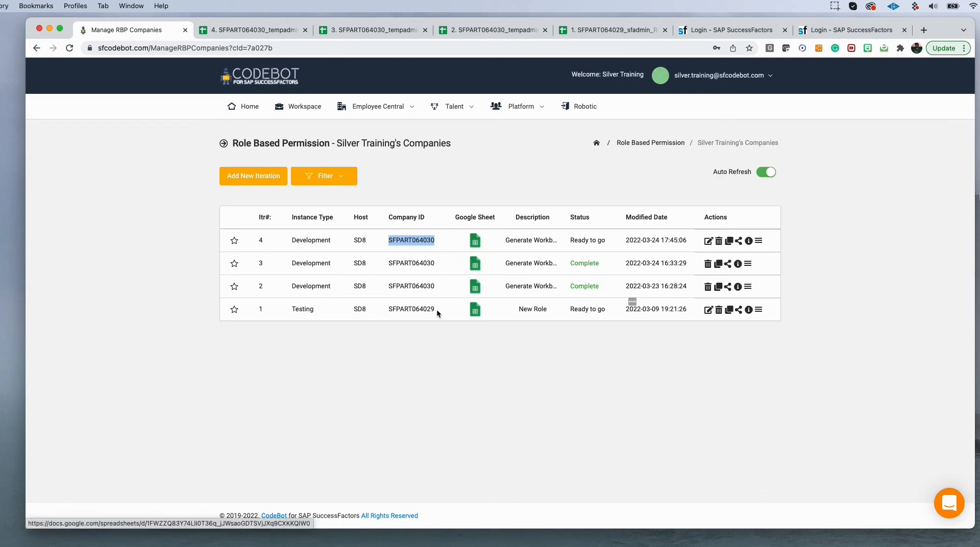
left_click_drag(432, 313, 362, 311)
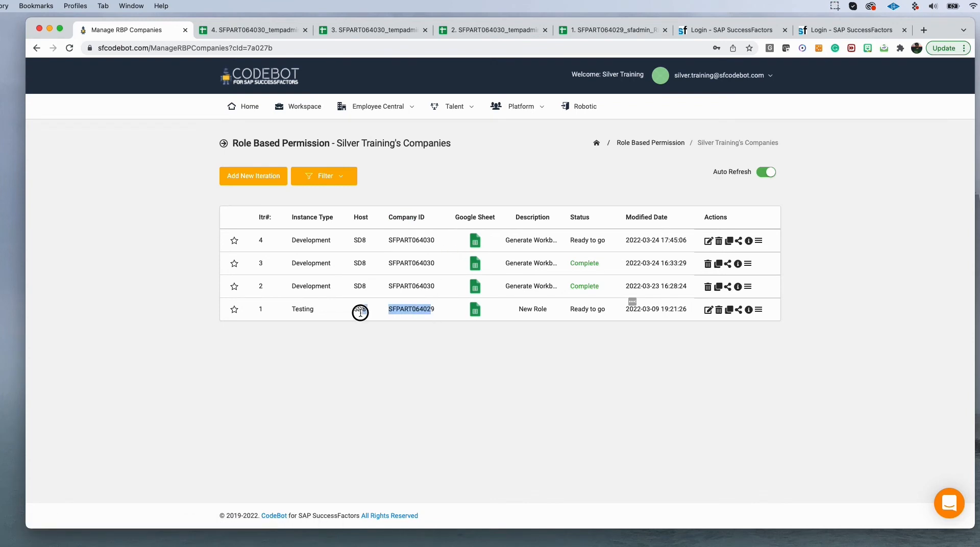
left_click(708, 241)
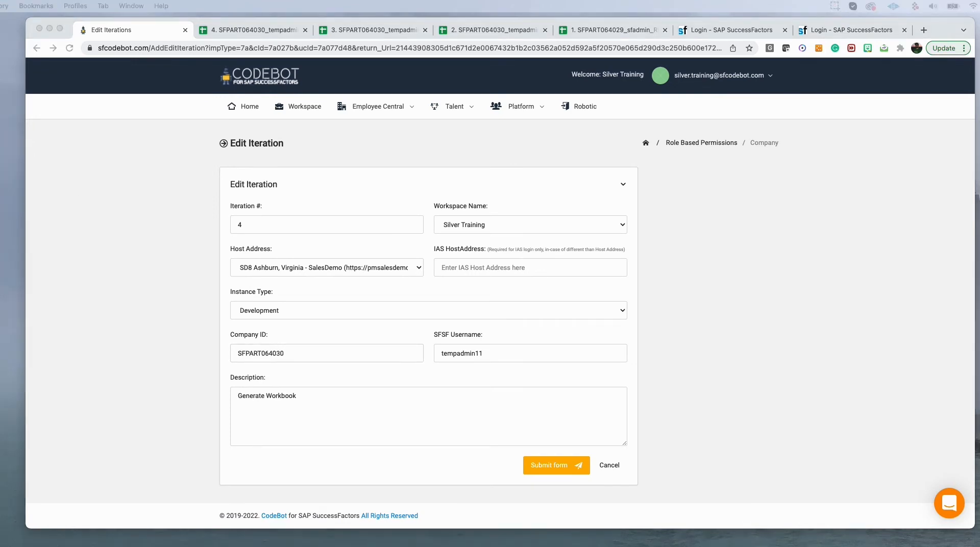
left_click(264, 357)
double_click(264, 358)
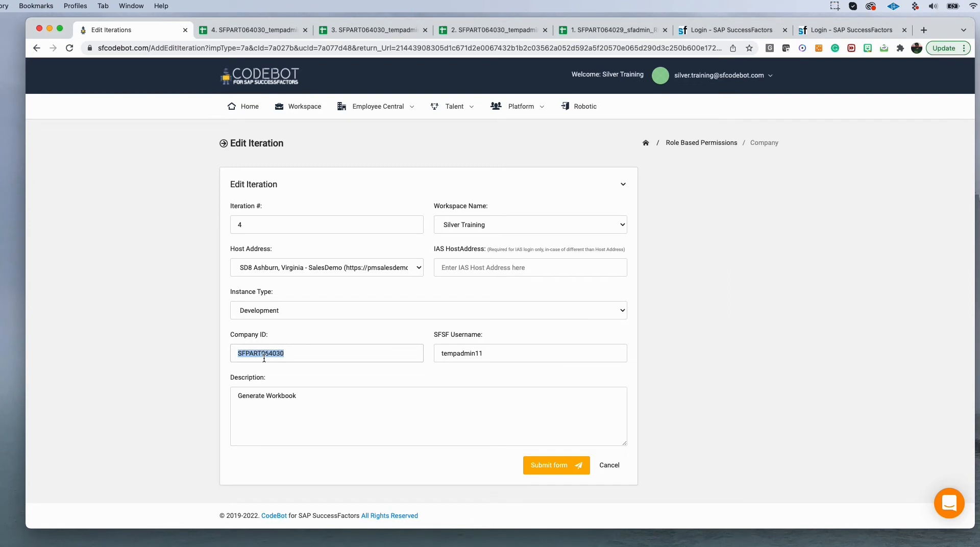
type("SFPART064029")
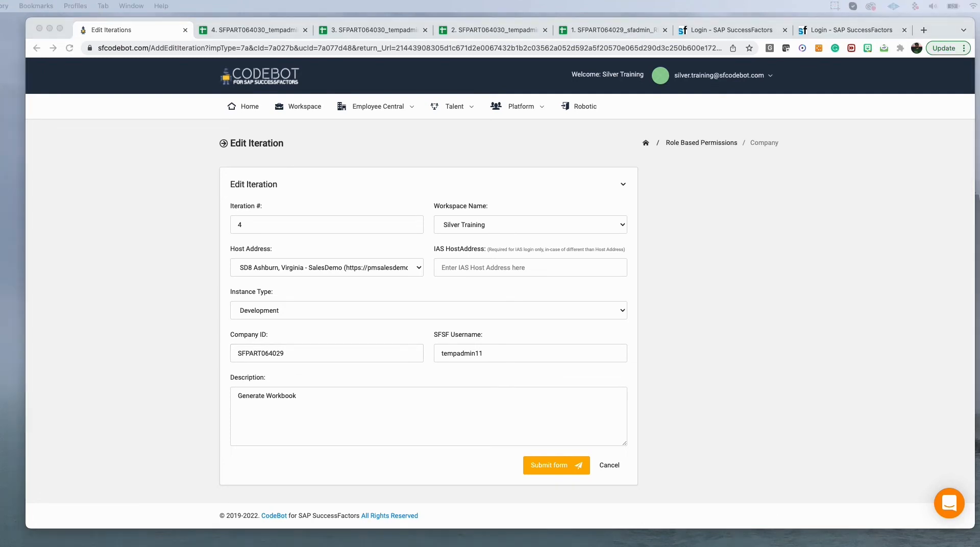
- Set the SFSF Username to sfadmin and the description to Migrate from Dev to Test
double_click(488, 356)
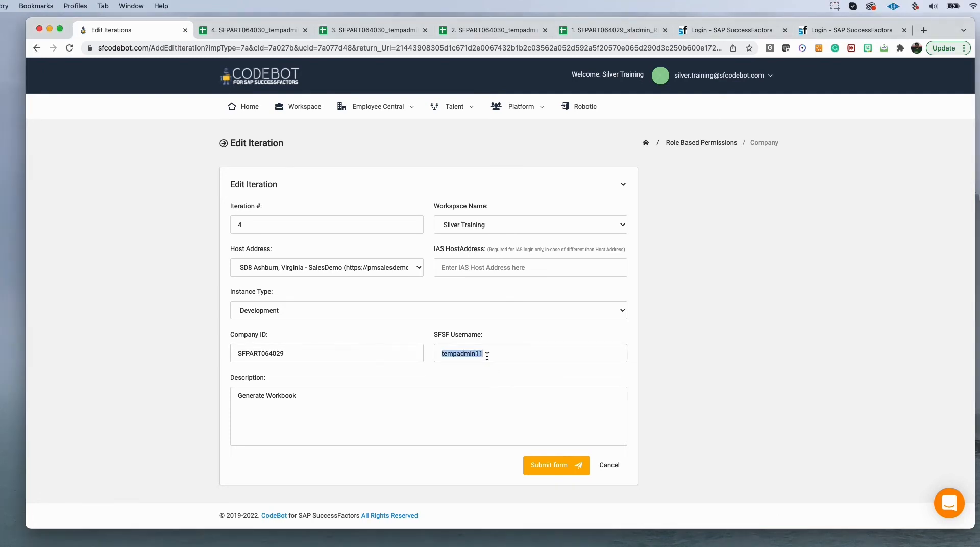
type("sfadmin")
scroll(488, 355, "down", 2)
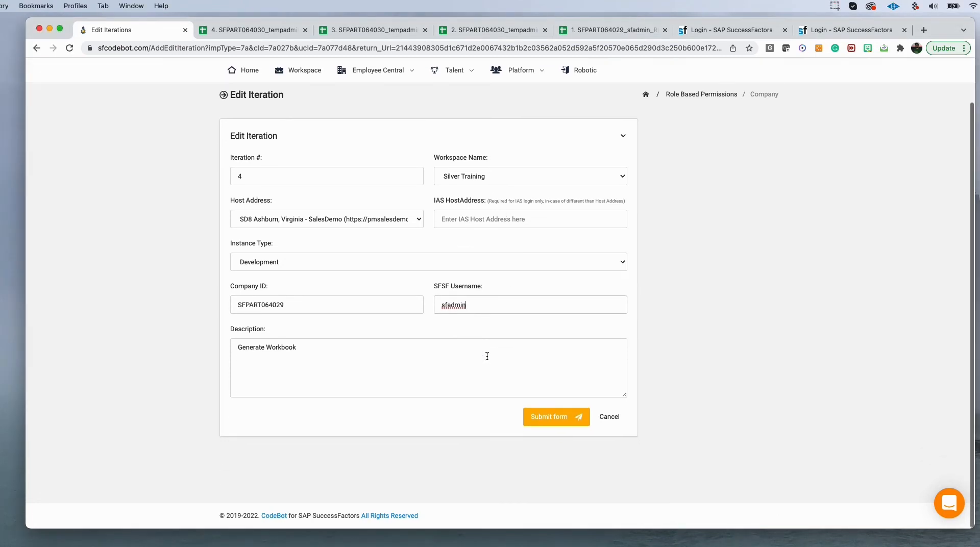
triple_click(287, 356)
type("Migrate from Dev to Test")
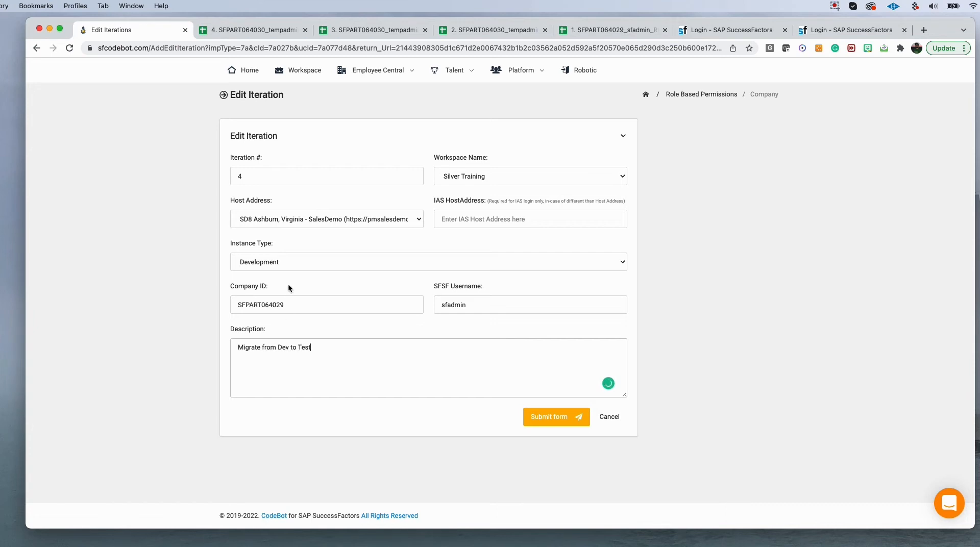
- Set the Instance Type to Testing and submit the edited iteration
left_click(291, 262)
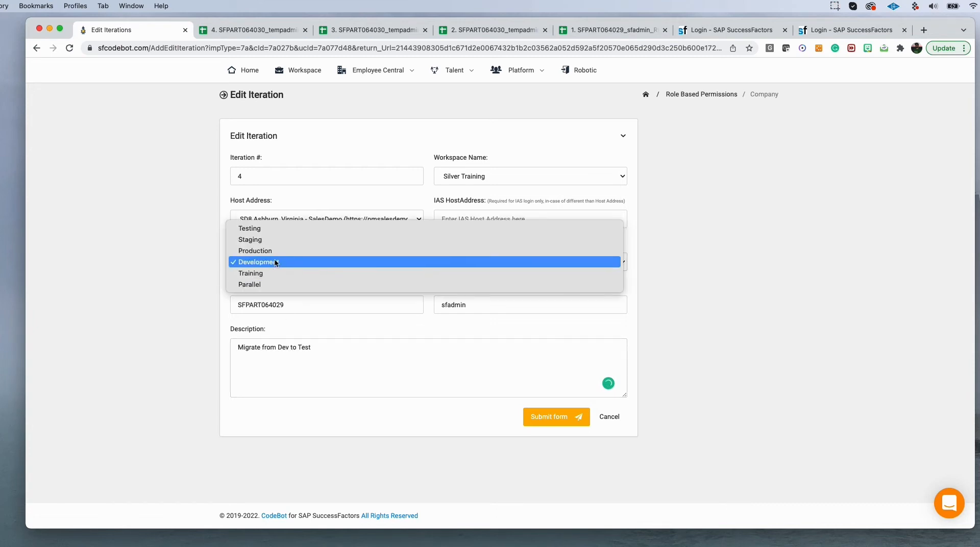
left_click(280, 229)
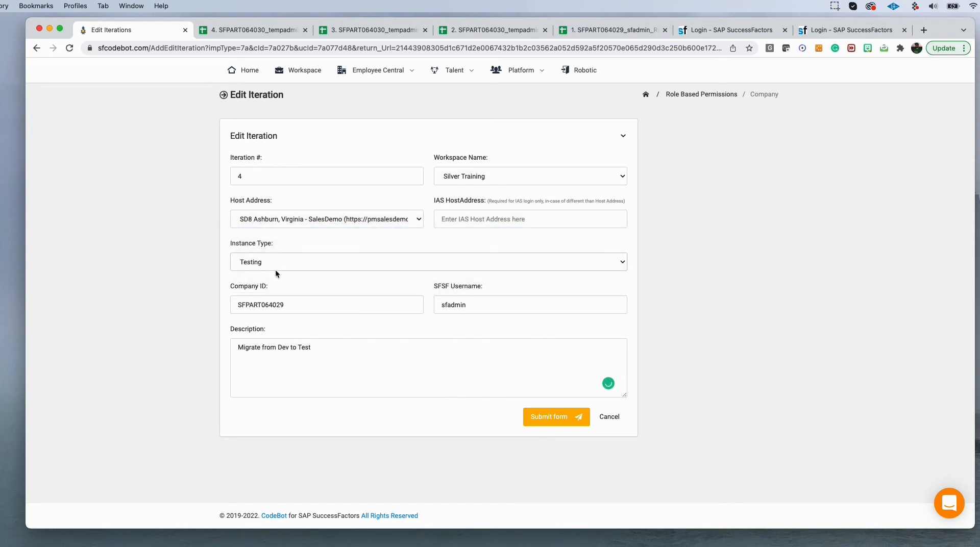
left_click(552, 423)
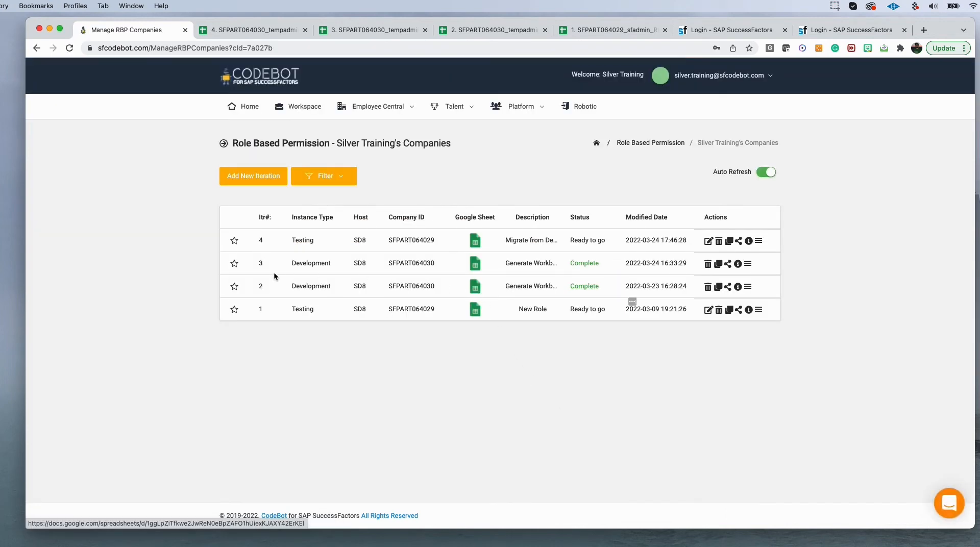
- Review the iteration list's instance types and company IDs alongside iteration 4's workbook
left_click(295, 263)
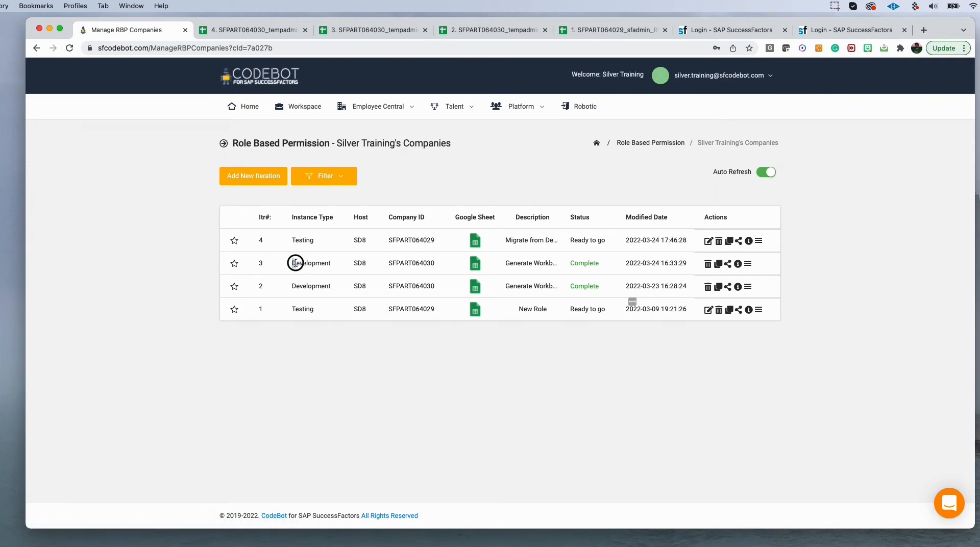
double_click(295, 263)
left_click_drag(296, 287, 336, 287)
left_click(335, 287)
left_click_drag(384, 243, 436, 241)
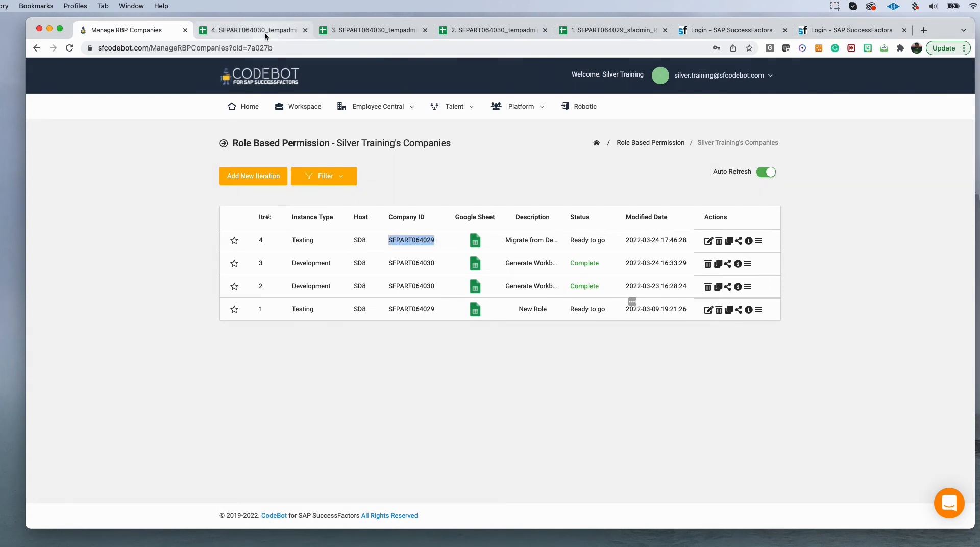
left_click(240, 31)
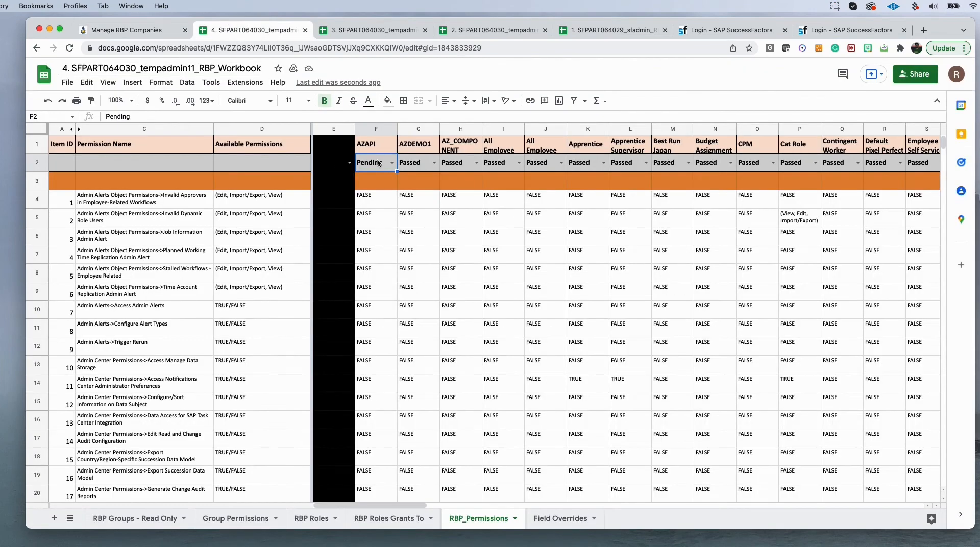
left_click(130, 30)
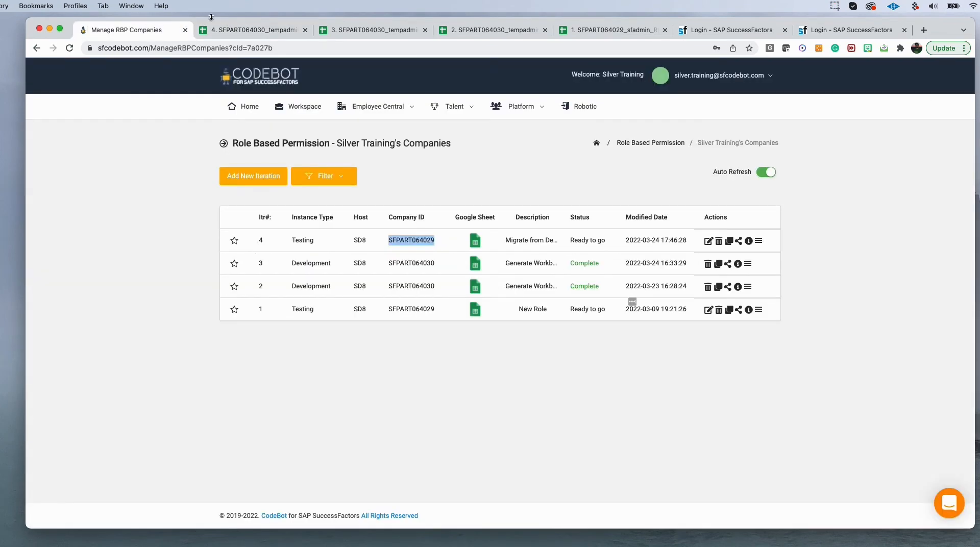
- Open Start Configuration for iteration 4 and select only RBP Roles Permissions
left_click(758, 242)
left_click(724, 240)
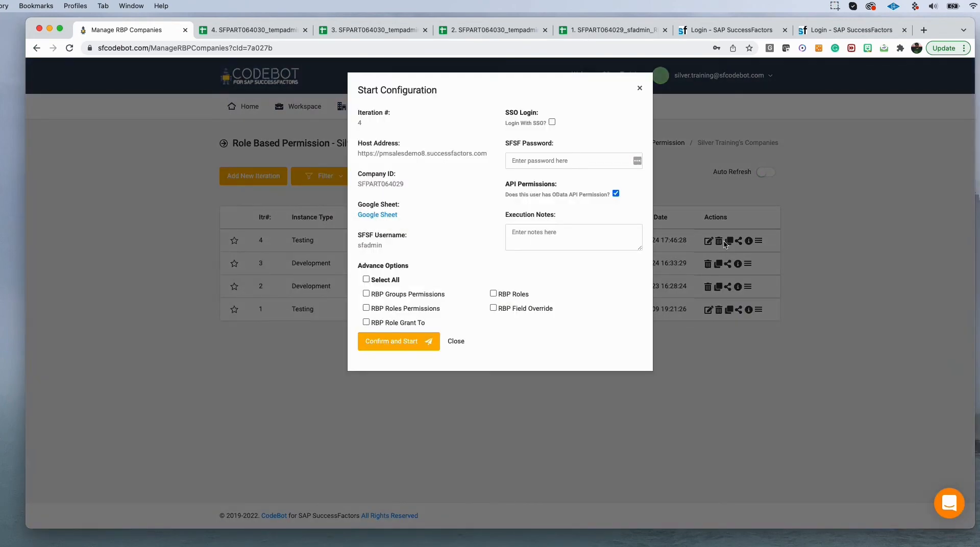
left_click(365, 308)
- Fill in the SFSF password, add execution notes Migrate Role from 030 to 029, and start the configuration
left_click(554, 156)
left_click(546, 187)
type("Migrate Role from 030 to 029")
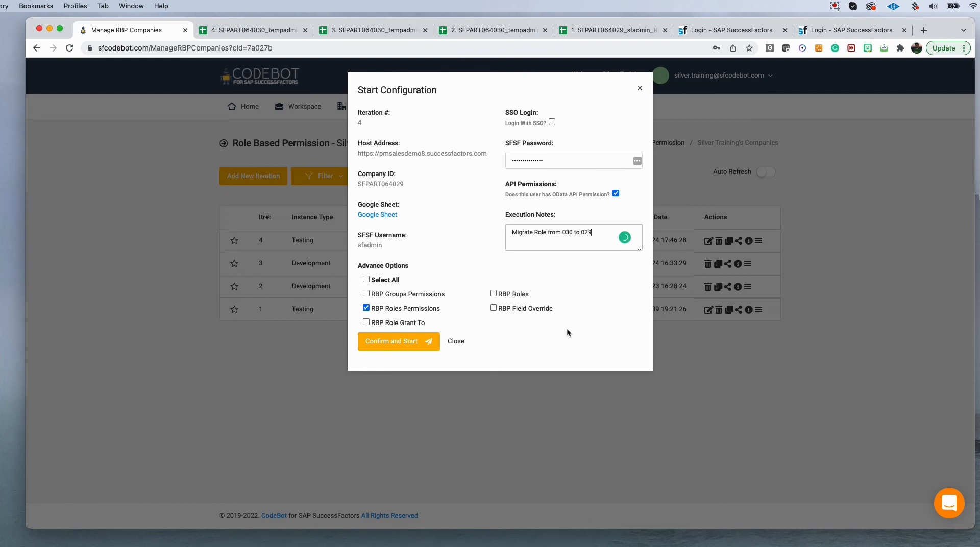
left_click(406, 343)
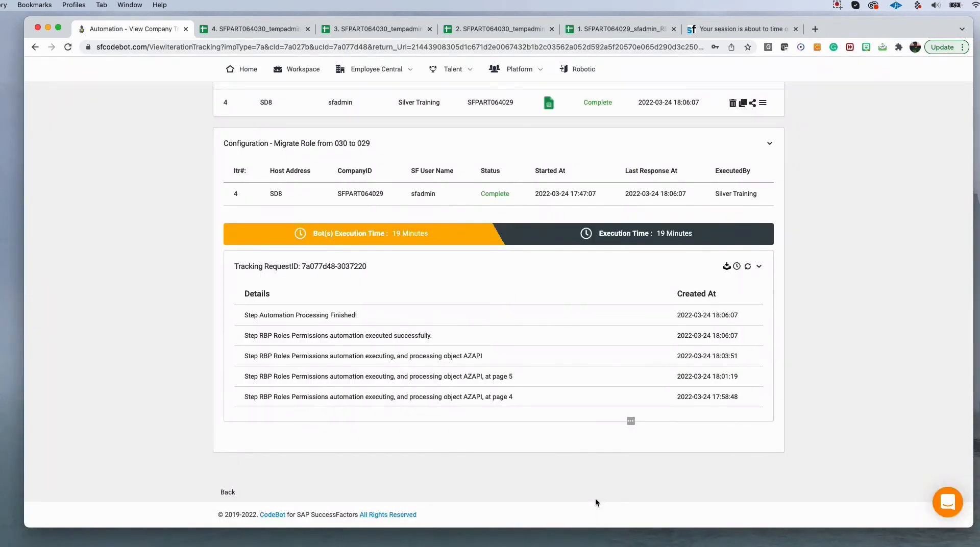
- Review the configuration run's status and tracking log entries
left_click_drag(510, 205, 459, 193)
left_click_drag(693, 234, 646, 234)
left_click(629, 278)
scroll(520, 334, "down", 1)
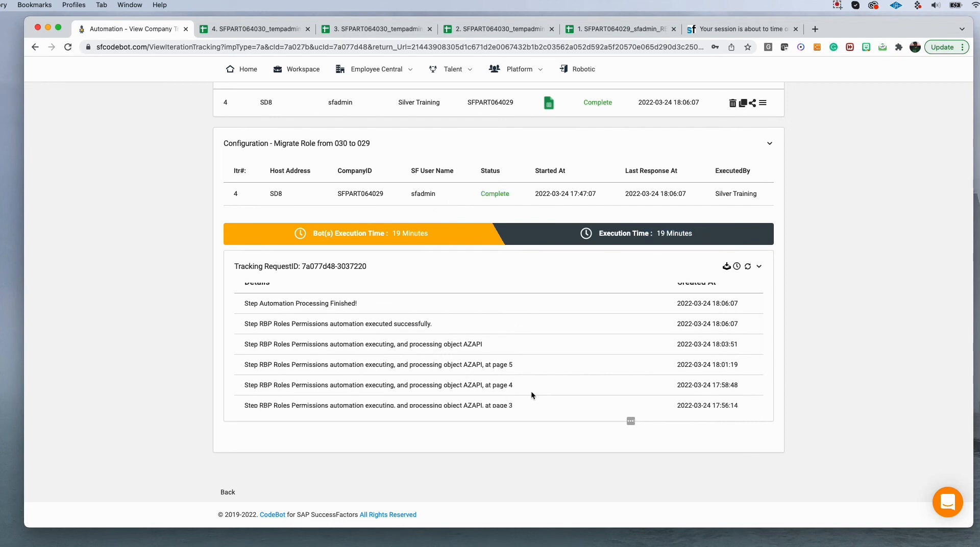
scroll(531, 389, "up", 1)
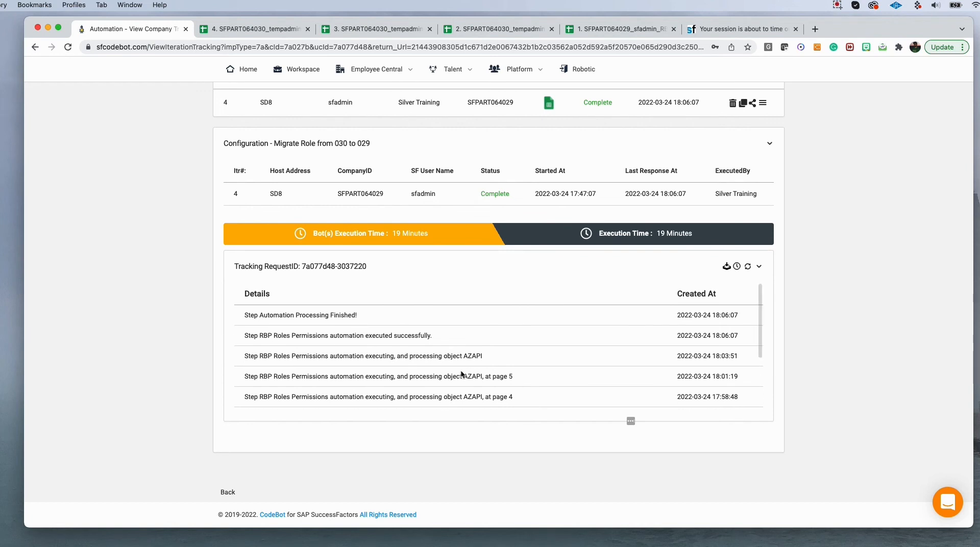
scroll(478, 404, "up", 3)
scroll(478, 405, "up", 2)
- Open iteration 4's workbook from the tracking page and view its RBP_Permissions sheet
left_click(550, 206)
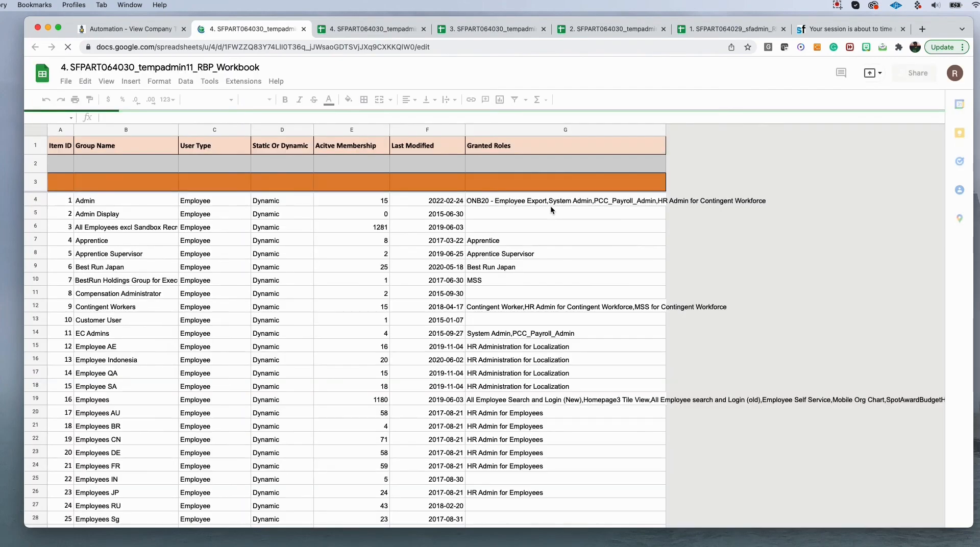
left_click(472, 518)
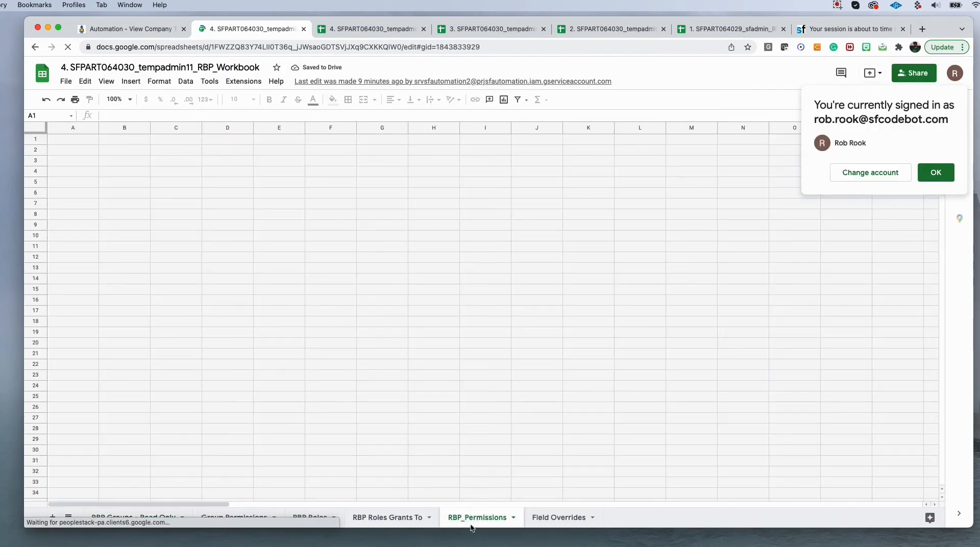
left_click(374, 128)
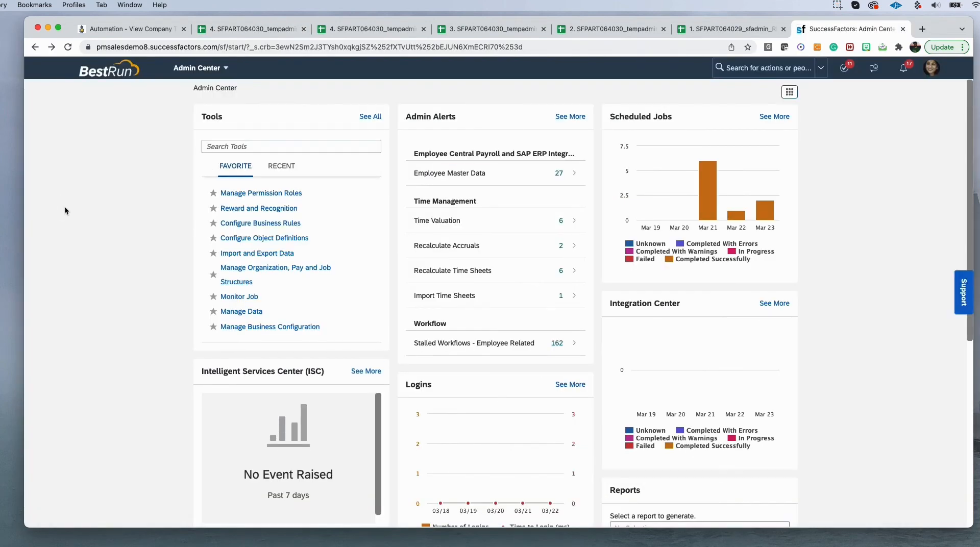
- Open the Permission Role List in SuccessFactors Admin Center to check the AZAPI role
left_click(242, 194)
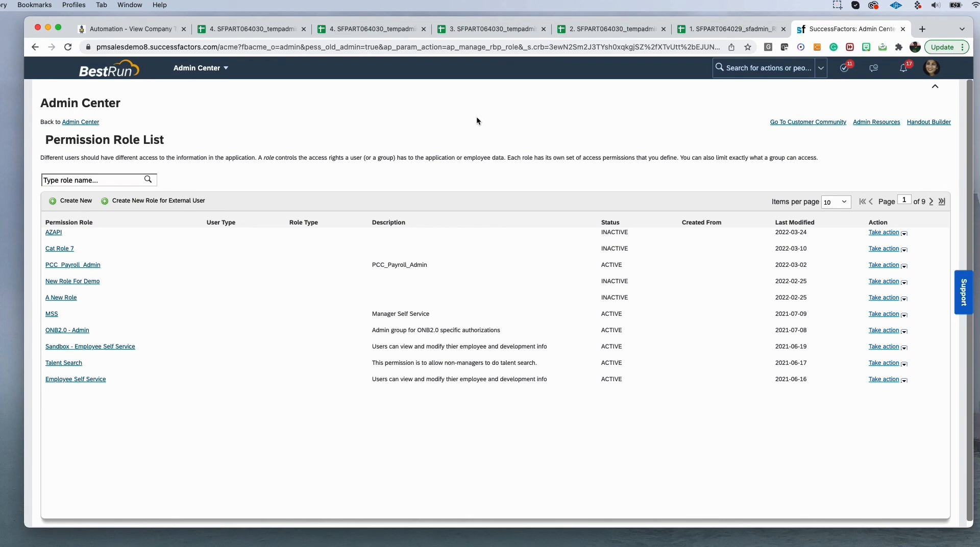
left_click(612, 32)
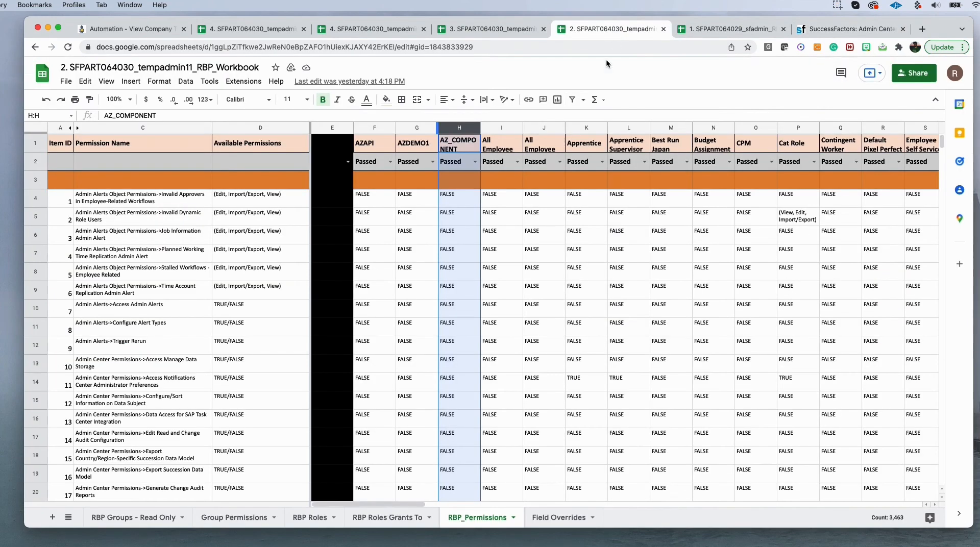
- Check the AZAPI column in iteration 4's workbook and dismiss the signed-in account notice
left_click(735, 30)
left_click(272, 30)
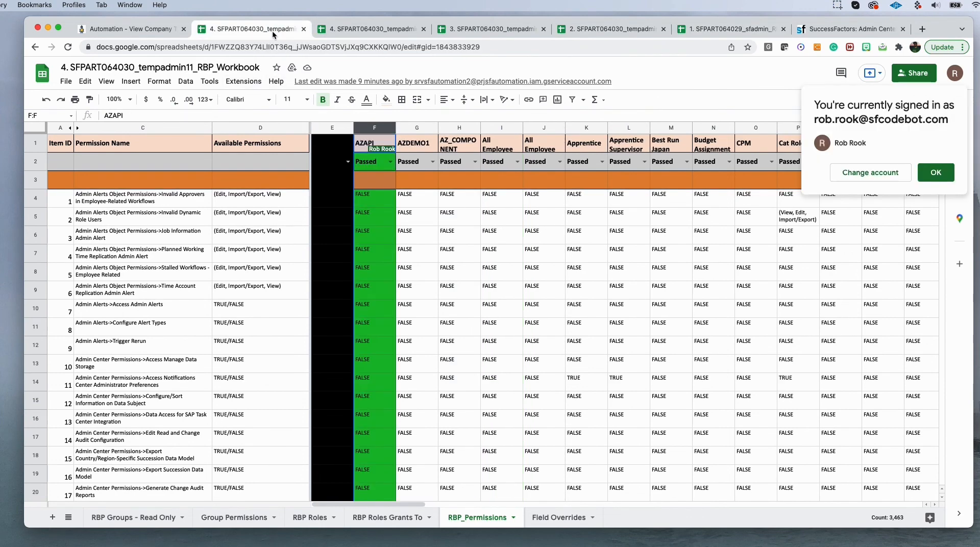
left_click(935, 173)
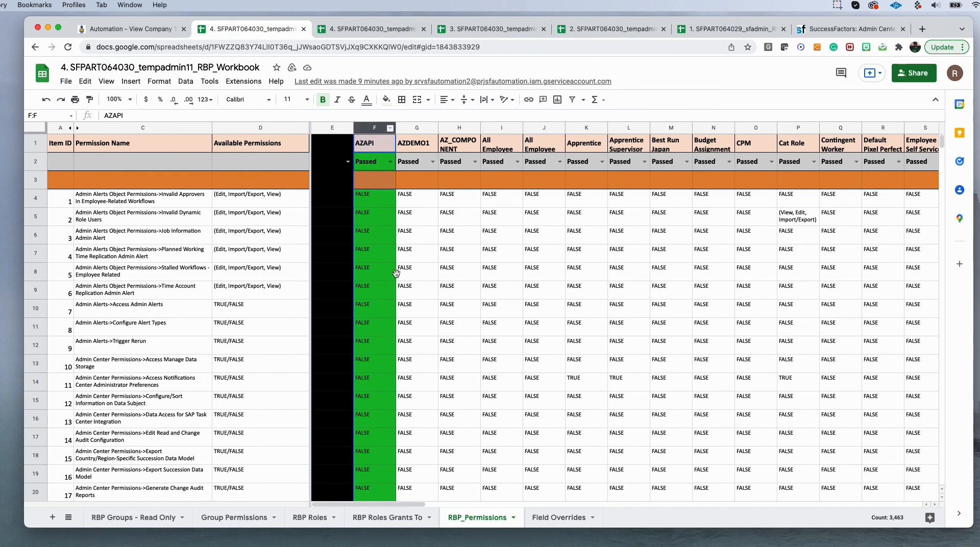
- Revisit the configuration tracking page and the SuccessFactors Permission Role List
left_click(133, 29)
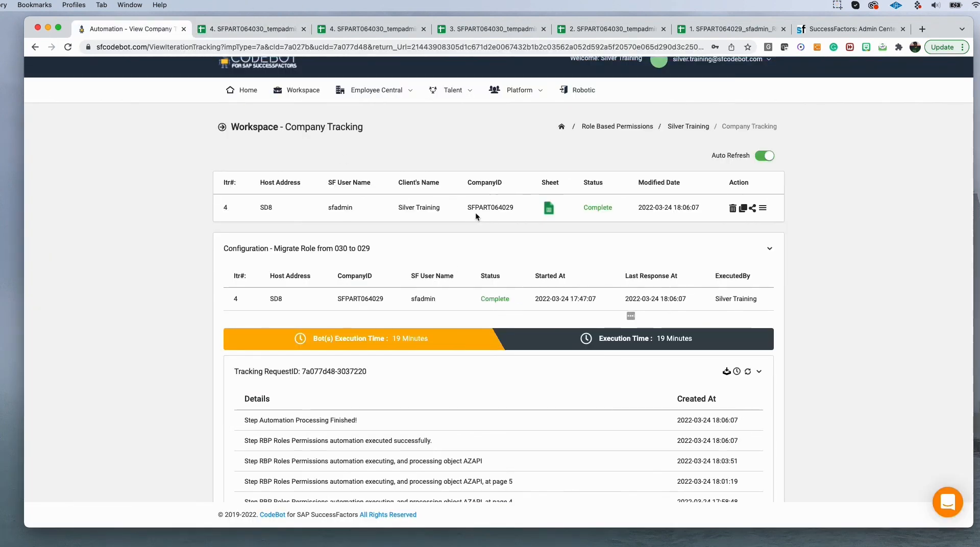
left_click_drag(515, 208, 504, 209)
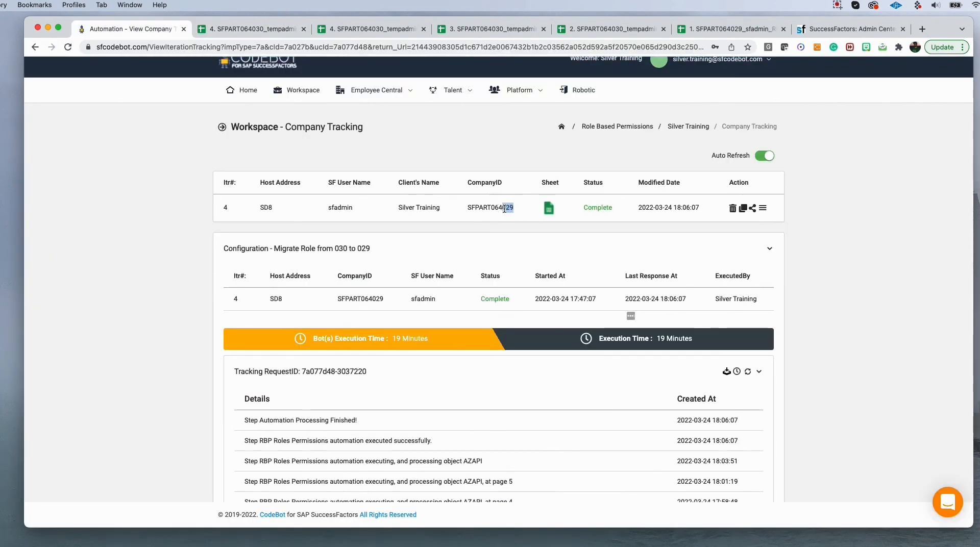
left_click(505, 255)
left_click(876, 31)
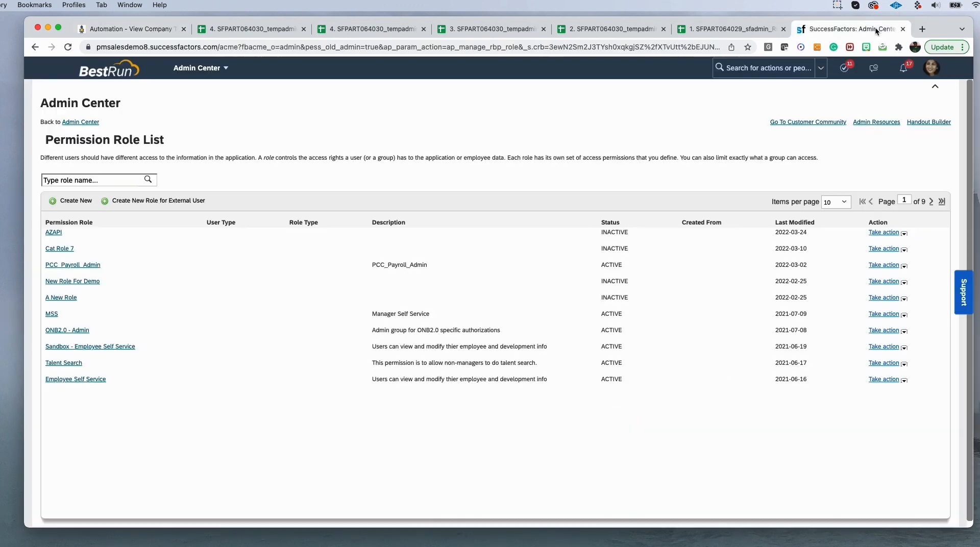